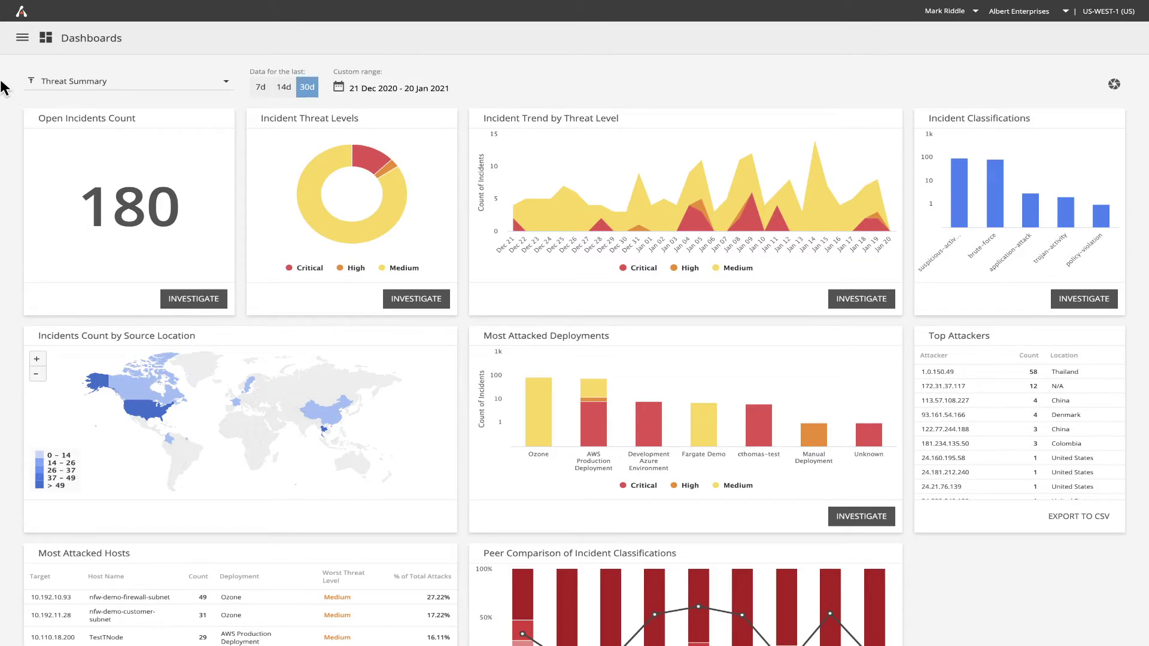
- Go to Manage > Notifications from the console's navigation menu
{"action": "left_click", "coordinate": [26, 39]}
{"action": "left_click", "coordinate": [71, 198]}
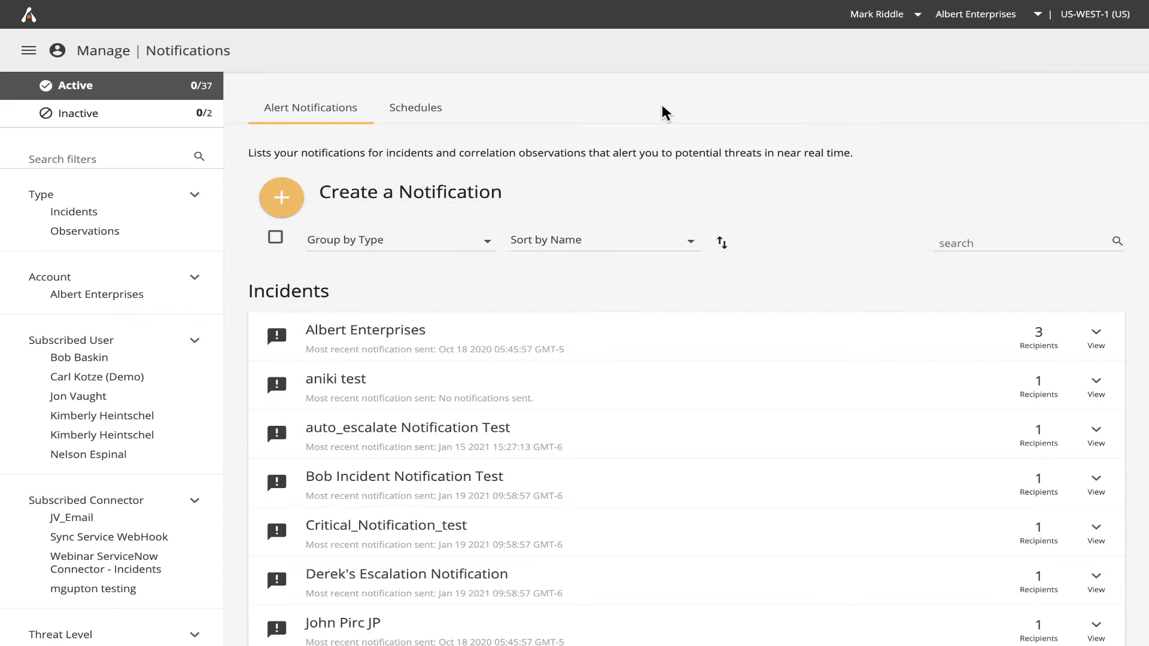
- Start a new Incident notification, previewing its threat-level choices and Subscribe Connector options
{"action": "left_click", "coordinate": [282, 204]}
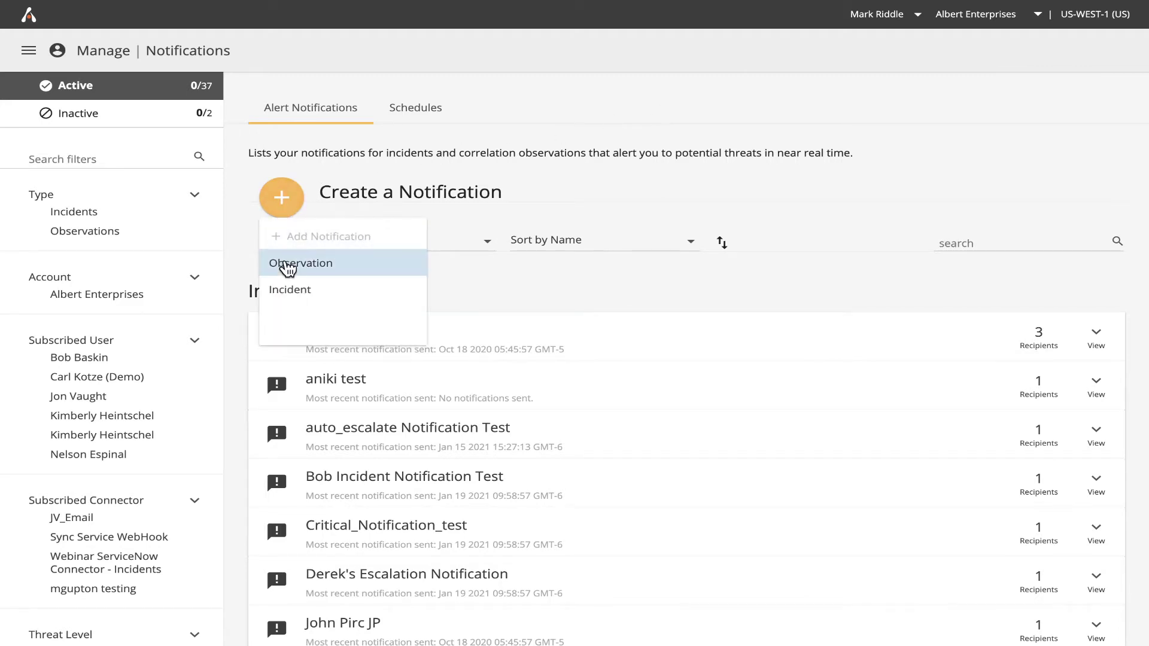
{"action": "left_click", "coordinate": [288, 290]}
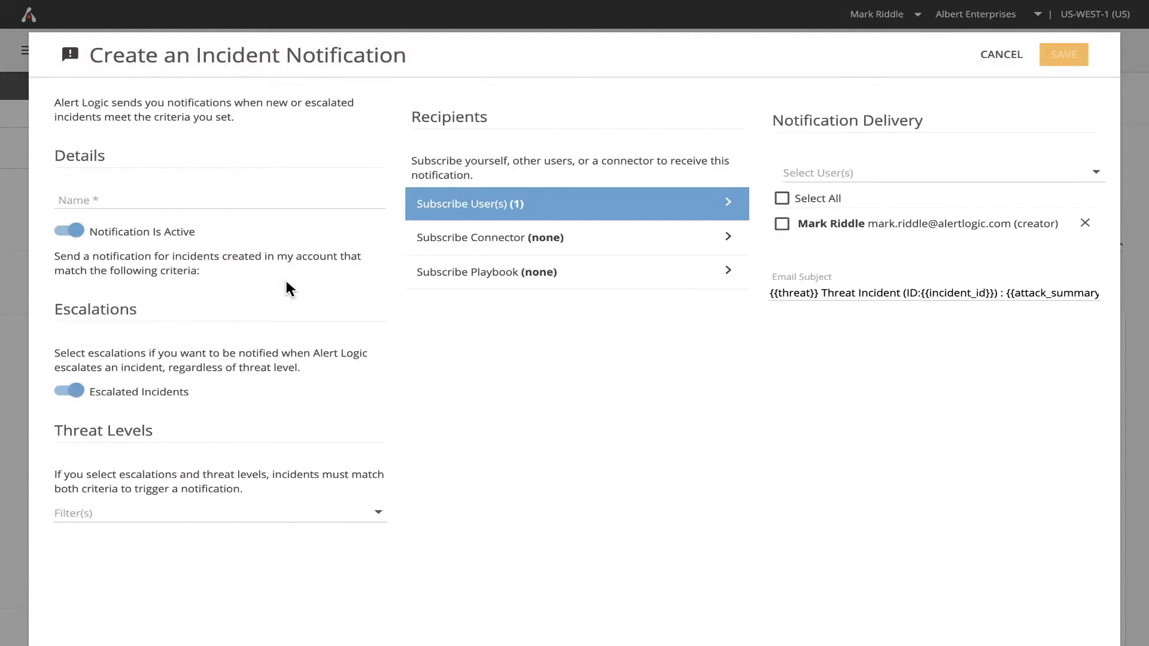
{"action": "left_click", "coordinate": [378, 516]}
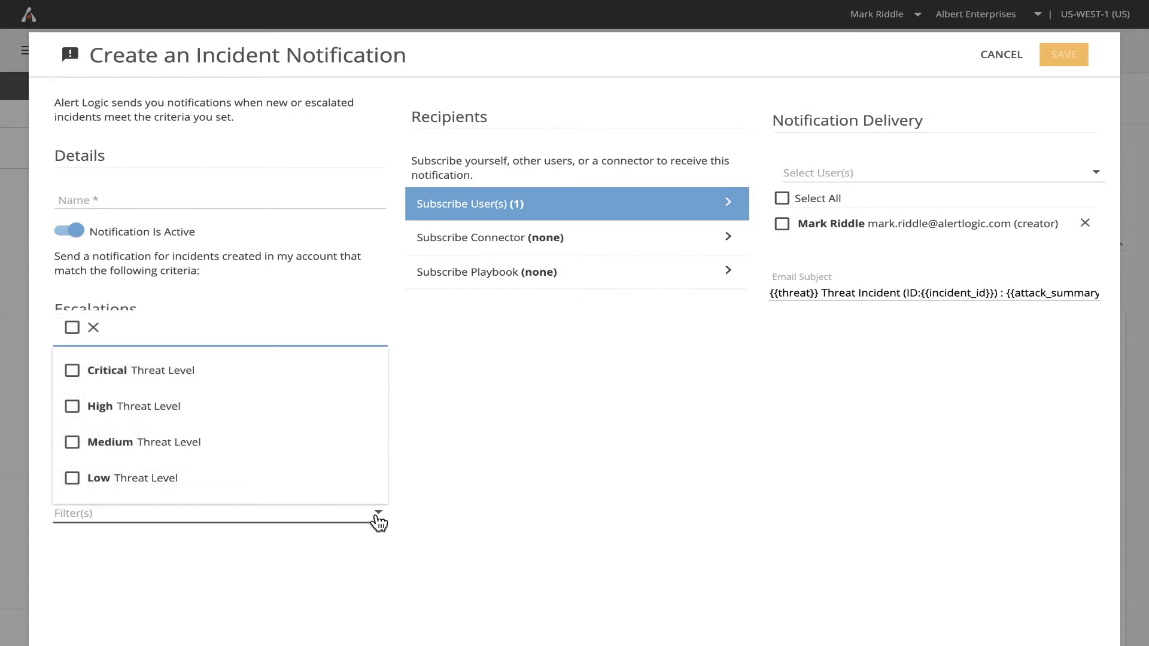
{"action": "left_click", "coordinate": [455, 467]}
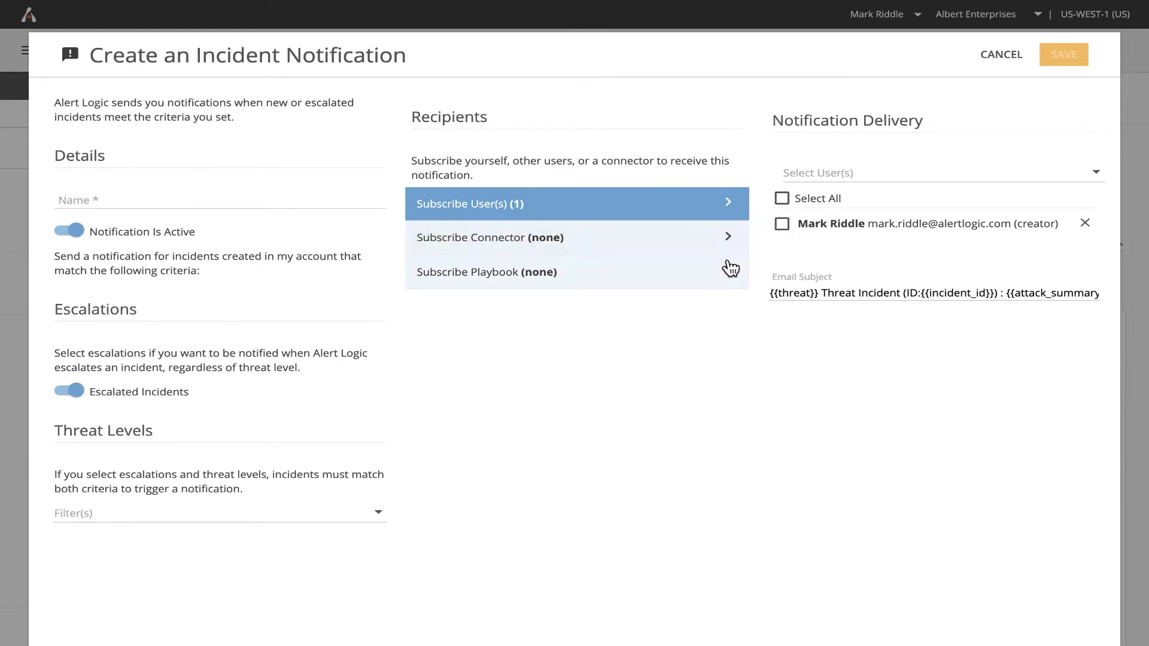
{"action": "left_click", "coordinate": [731, 243]}
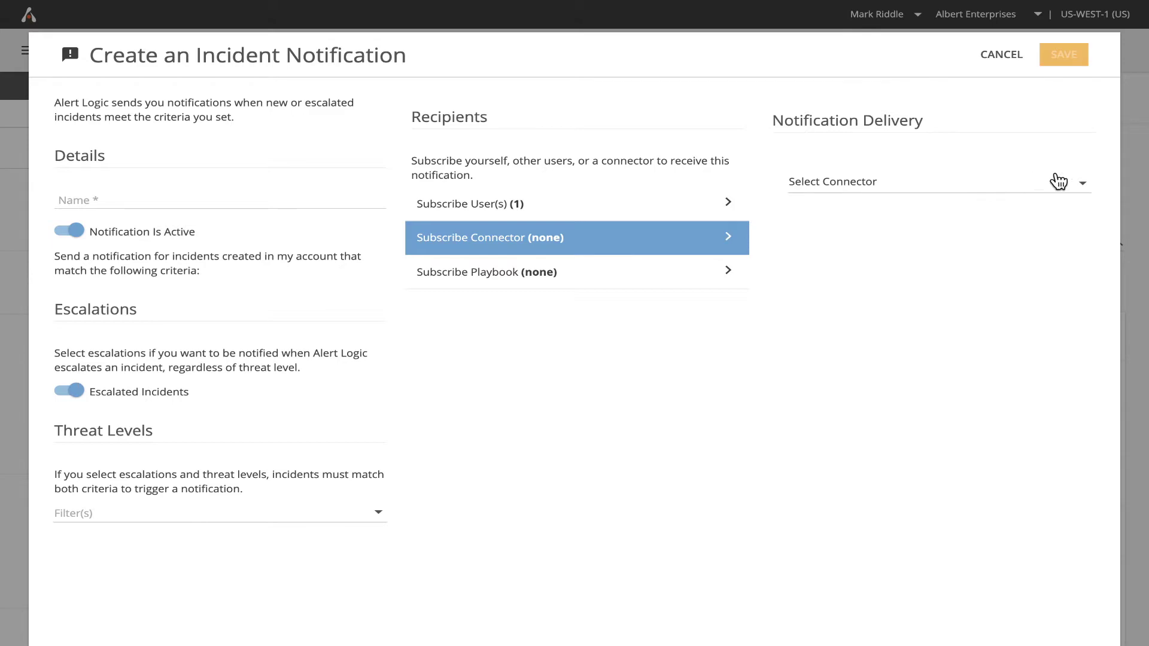
{"action": "left_click", "coordinate": [1087, 187]}
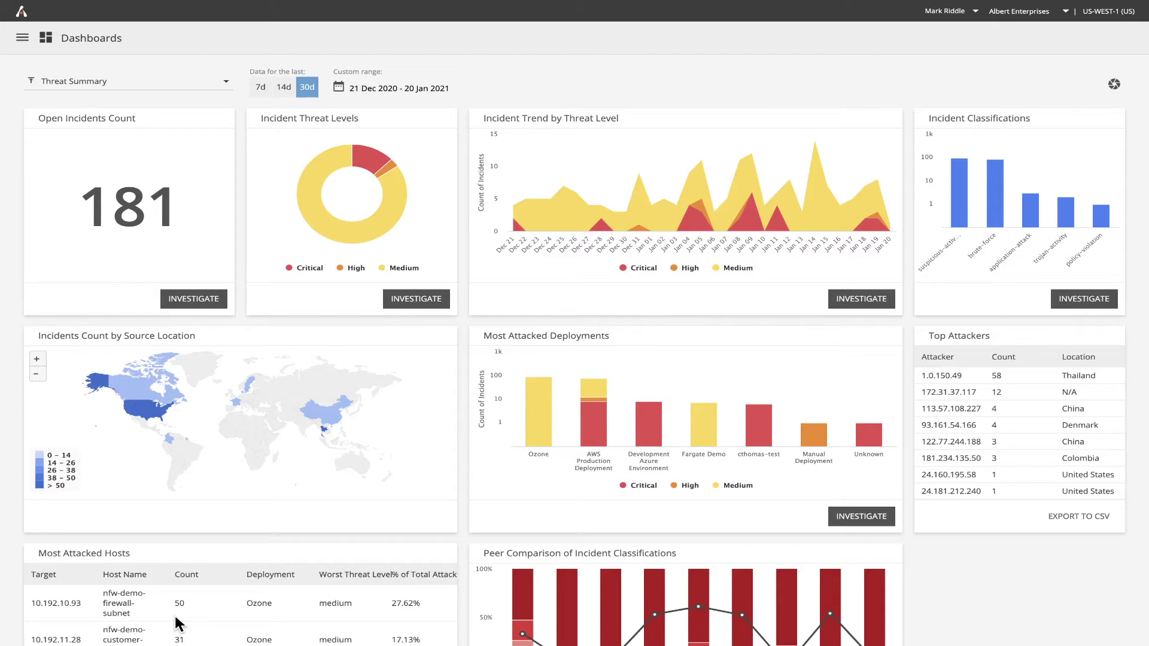
- Filter open incidents to Critical and open the WSO PHPWebshell incident on5wjg
{"action": "left_click", "coordinate": [194, 300]}
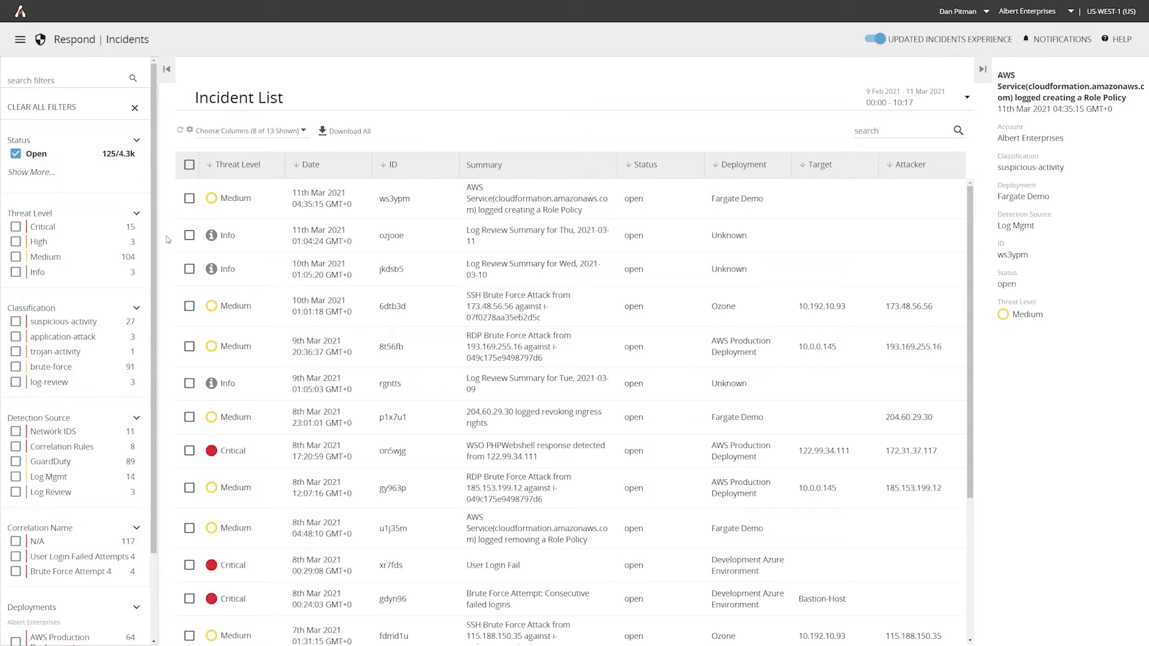
{"action": "left_click", "coordinate": [50, 230]}
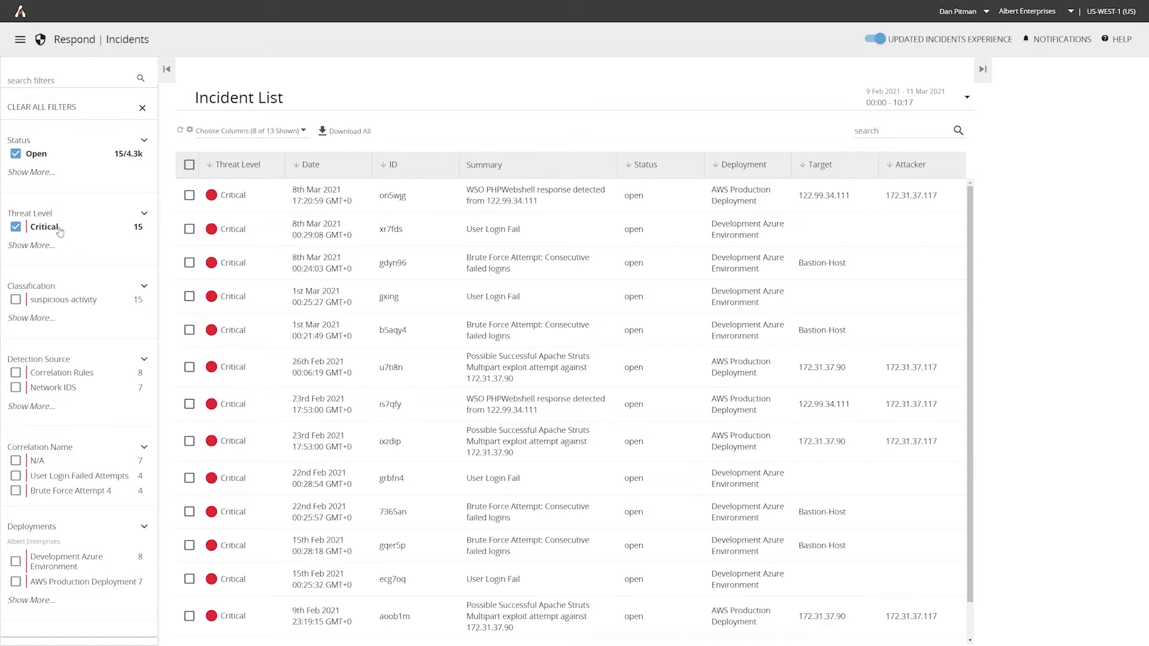
{"action": "left_click", "coordinate": [364, 190]}
{"action": "left_click", "coordinate": [489, 199]}
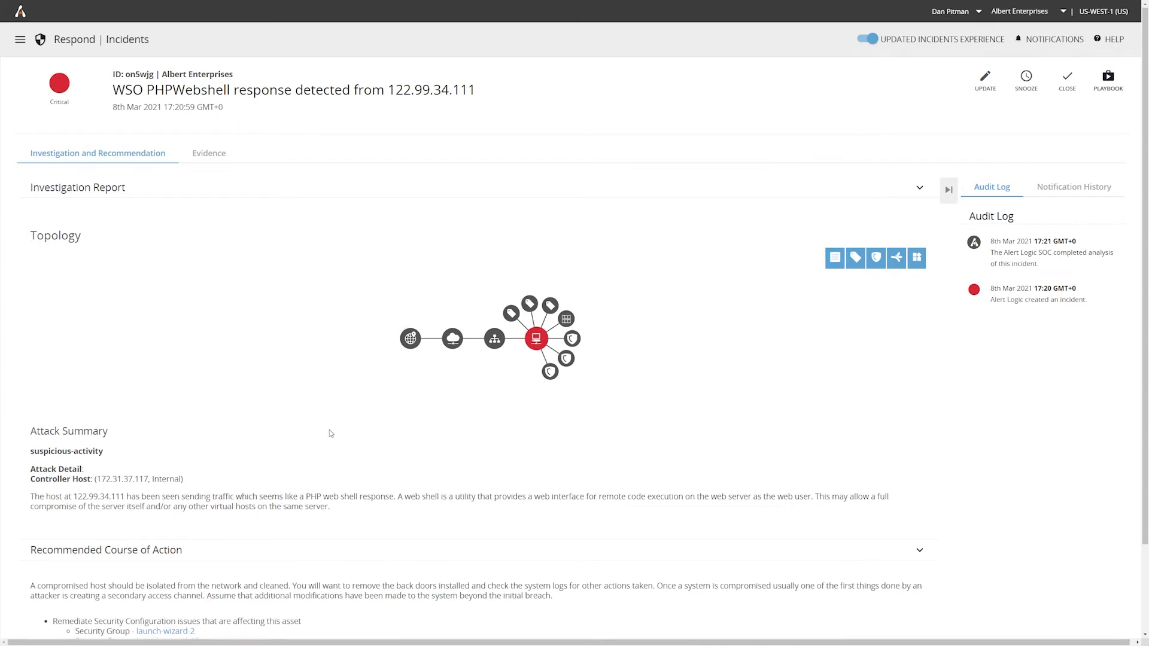
- Scroll to Recommended Course of Action and open a security group's exposures
{"action": "scroll", "coordinate": [329, 429], "scroll_direction": "down", "scroll_amount": 3}
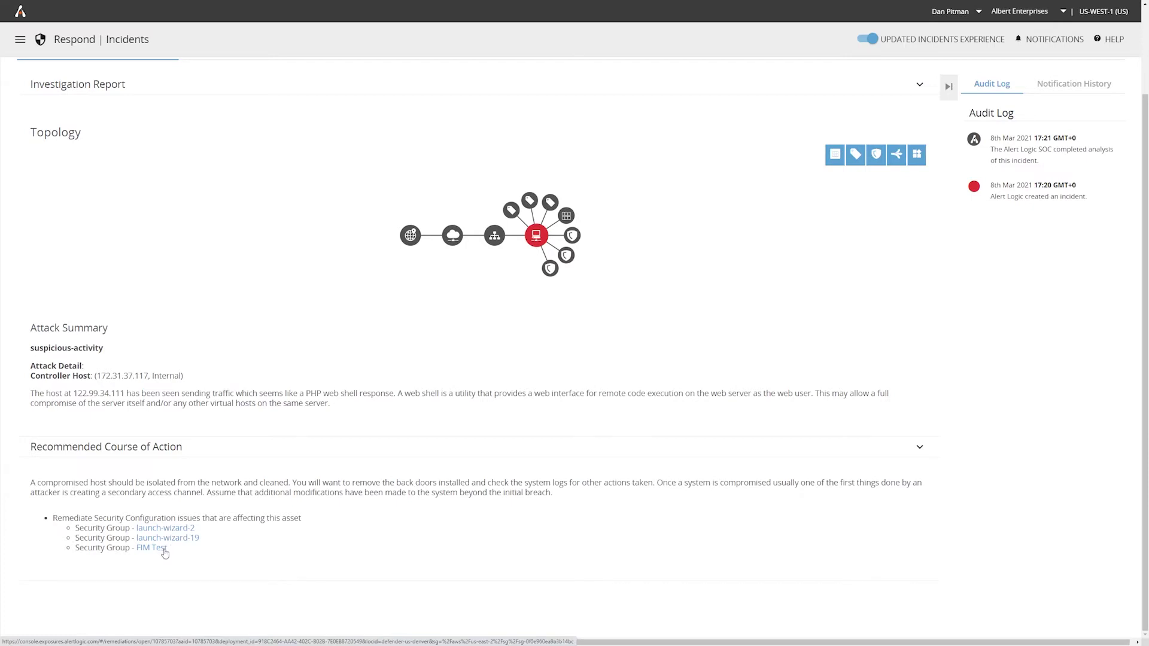
{"action": "left_click", "coordinate": [167, 531]}
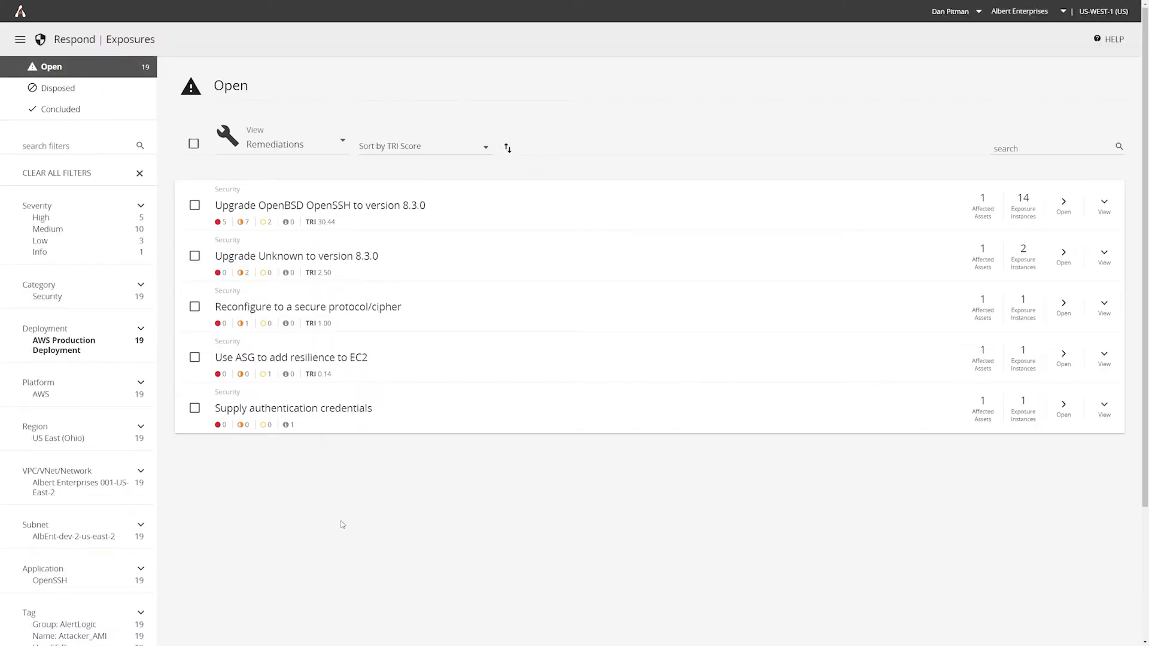
- View the CVE exposures for the Upgrade OpenBSD OpenSSH remediation
{"action": "left_click", "coordinate": [657, 214]}
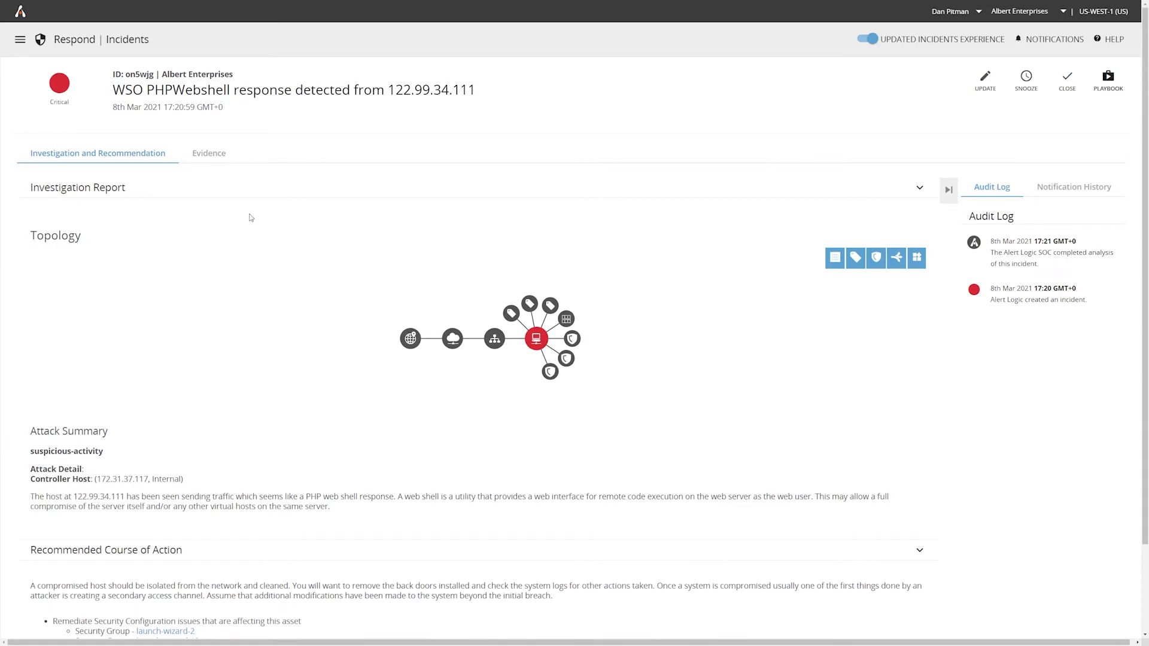
- Show the incident's evidence with the BACKDOOR WSO web shell event group expanded
{"action": "left_click", "coordinate": [215, 157]}
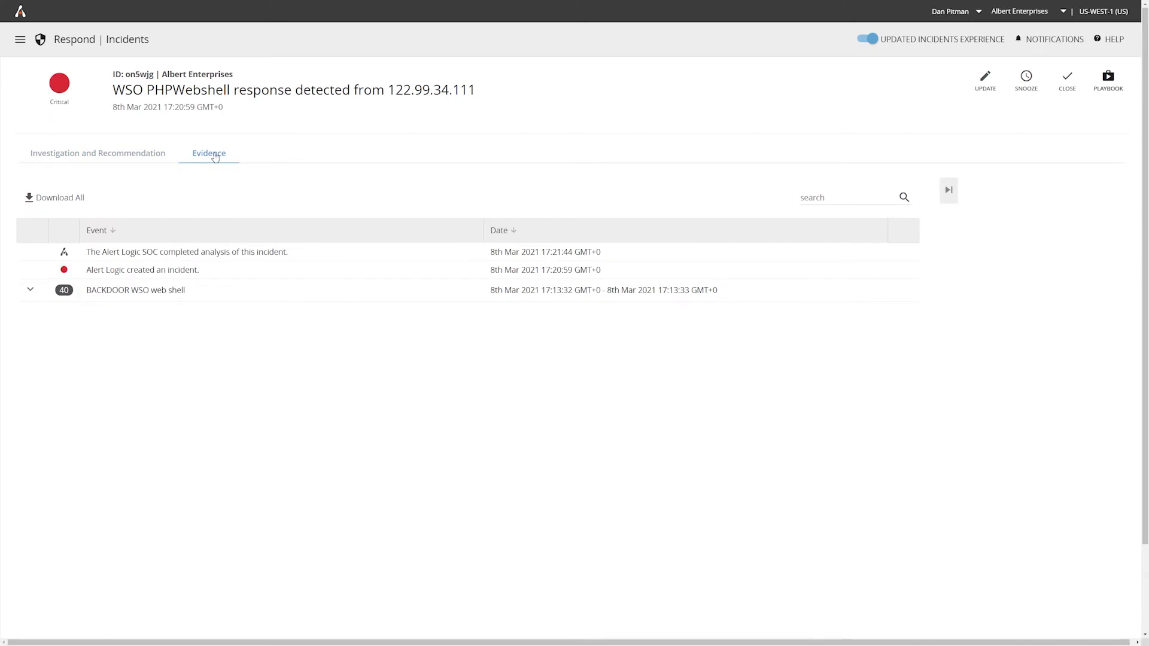
{"action": "left_click", "coordinate": [322, 267]}
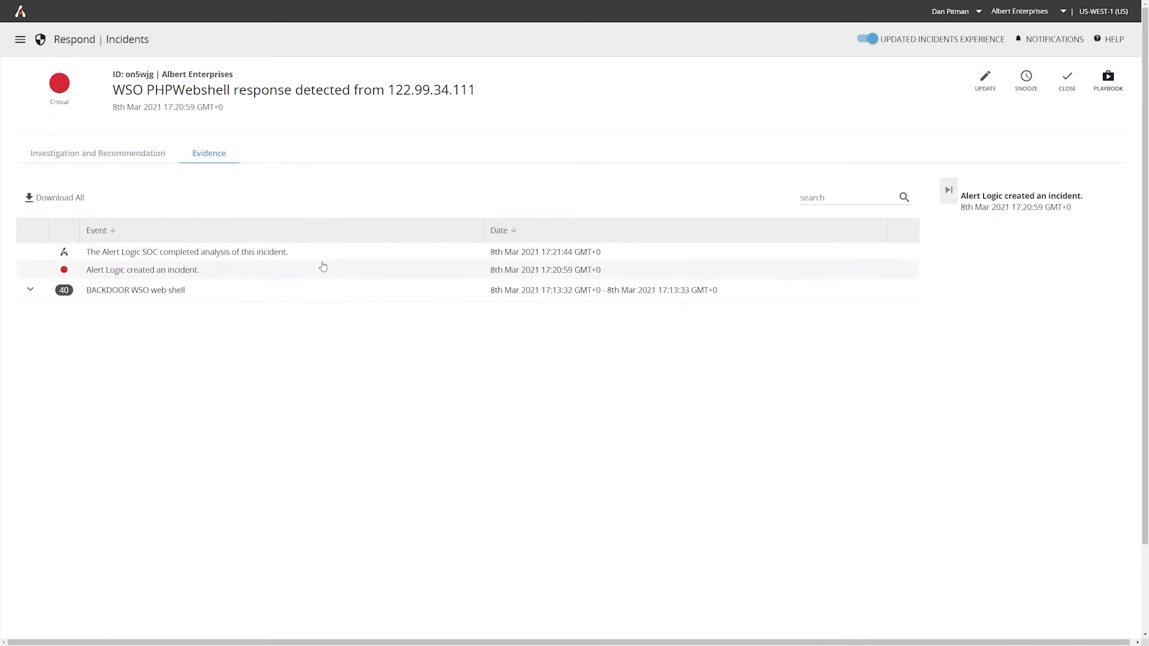
{"action": "left_click", "coordinate": [321, 290]}
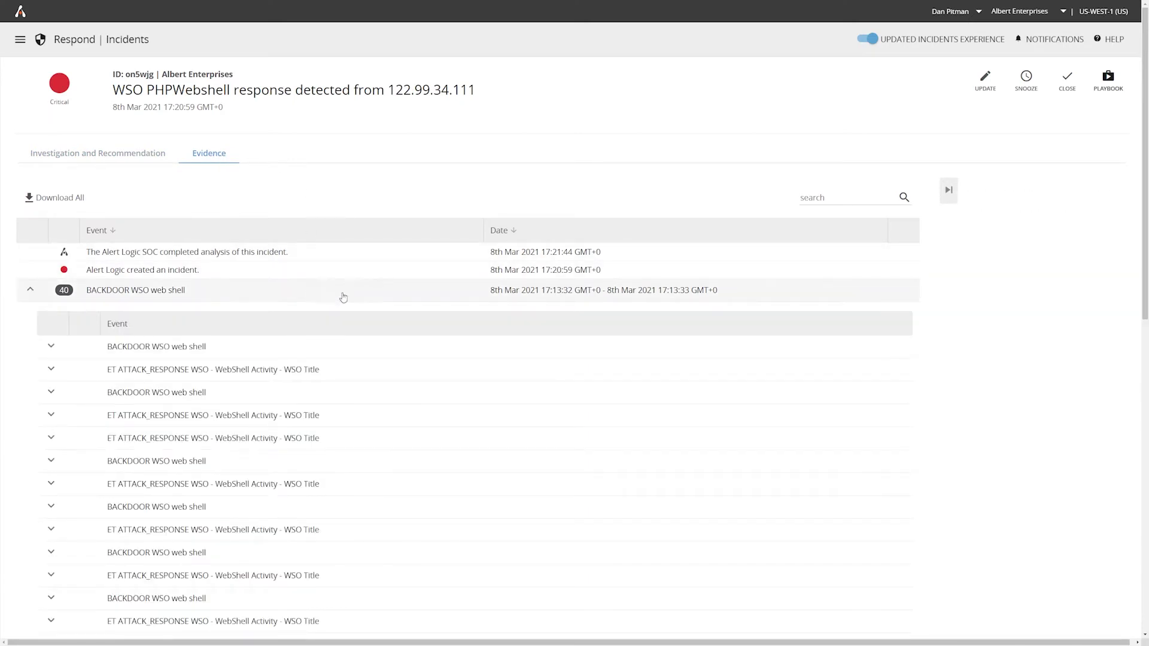
{"action": "left_click", "coordinate": [390, 347]}
- Inspect an ET ATTACK_RESPONSE event's signature and HTTP response payload details
{"action": "left_click", "coordinate": [395, 370]}
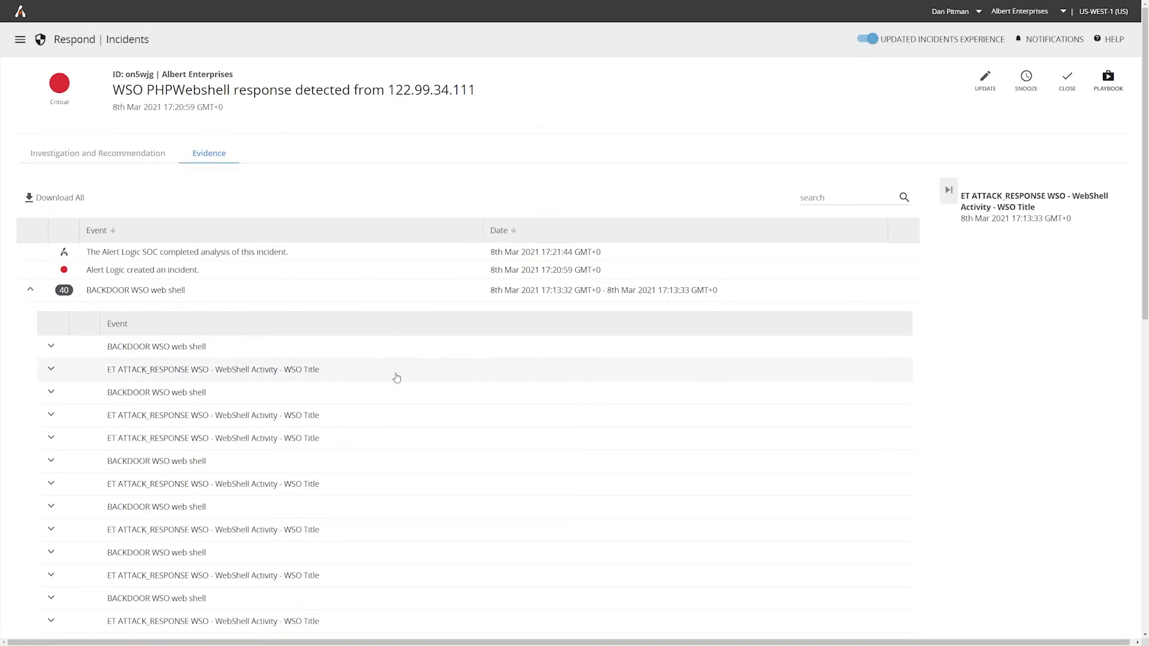
{"action": "left_click", "coordinate": [390, 415]}
{"action": "scroll", "coordinate": [393, 415], "scroll_direction": "down", "scroll_amount": 1}
{"action": "scroll", "coordinate": [393, 416], "scroll_direction": "down", "scroll_amount": 5}
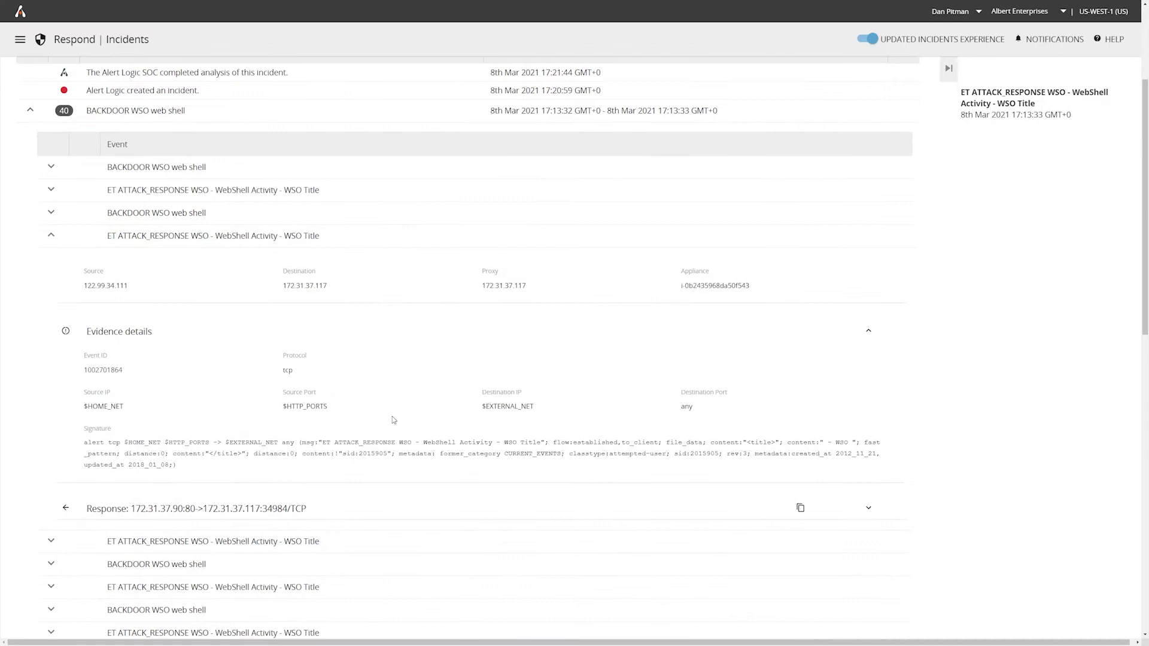
{"action": "scroll", "coordinate": [397, 422], "scroll_direction": "down", "scroll_amount": 3}
{"action": "left_click", "coordinate": [868, 376]}
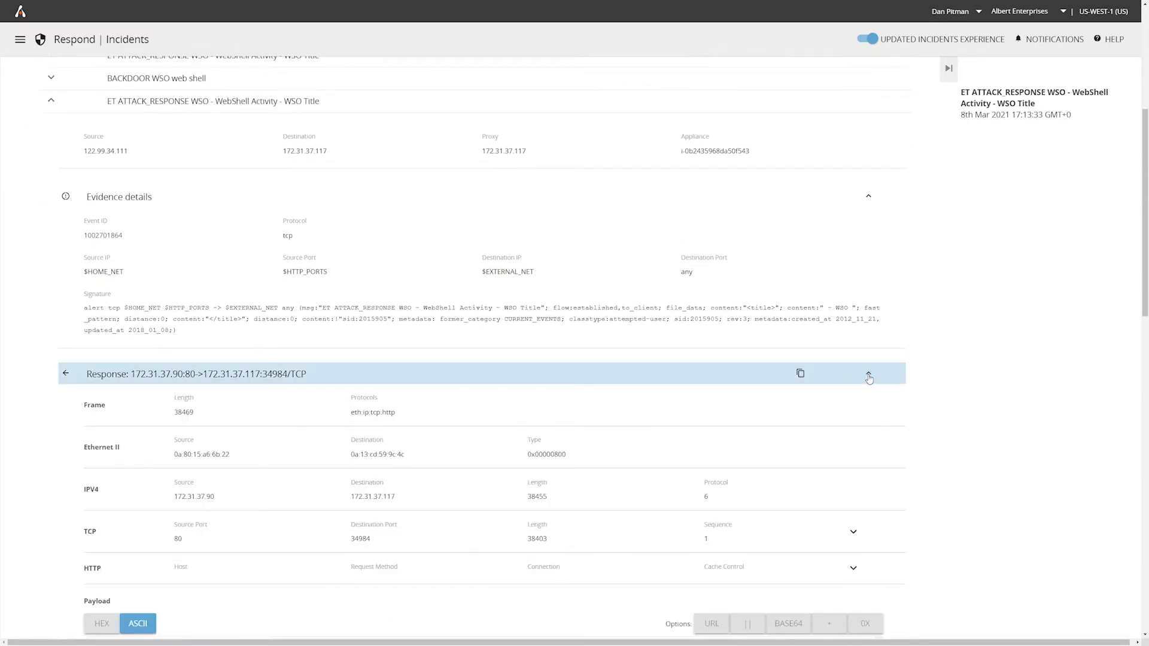
{"action": "scroll", "coordinate": [979, 426], "scroll_direction": "down", "scroll_amount": 4}
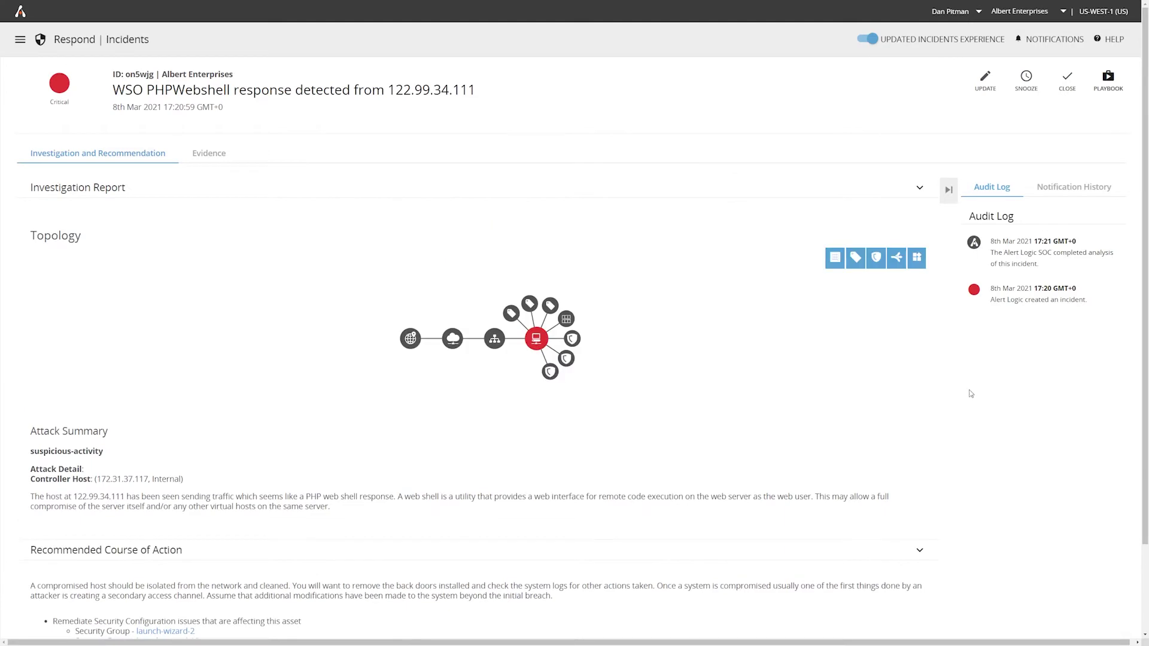
- Assess the incident as being mitigated with the note 'Emergency change raised to patch servers'
{"action": "left_click", "coordinate": [992, 87]}
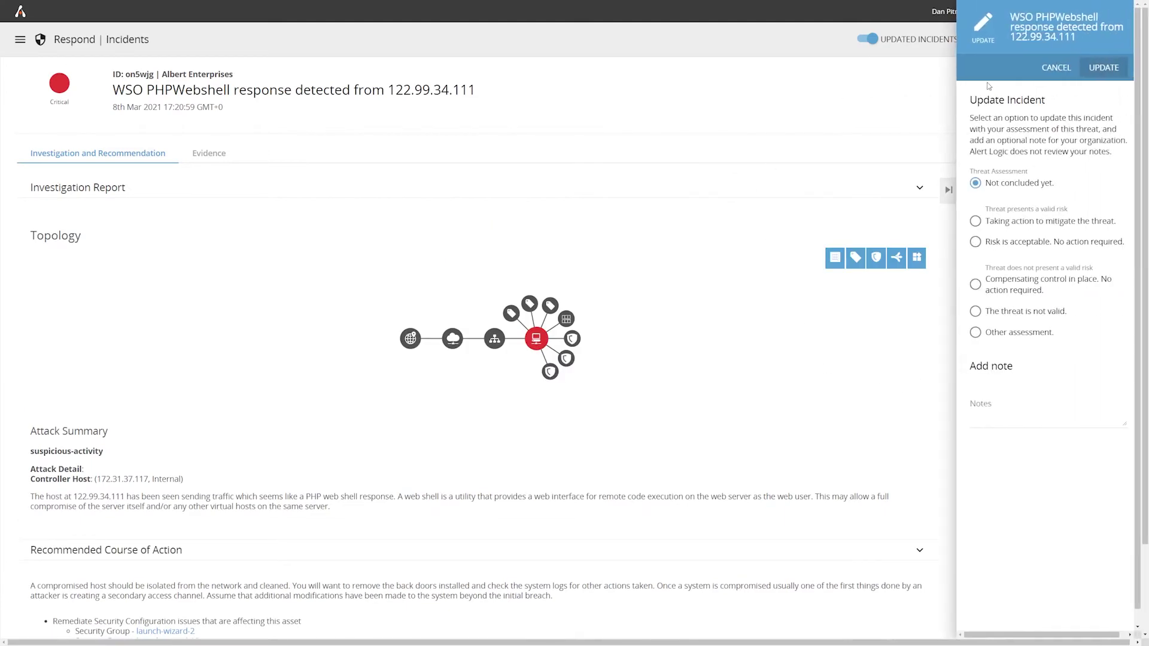
{"action": "left_click", "coordinate": [998, 223]}
{"action": "left_click", "coordinate": [994, 404]}
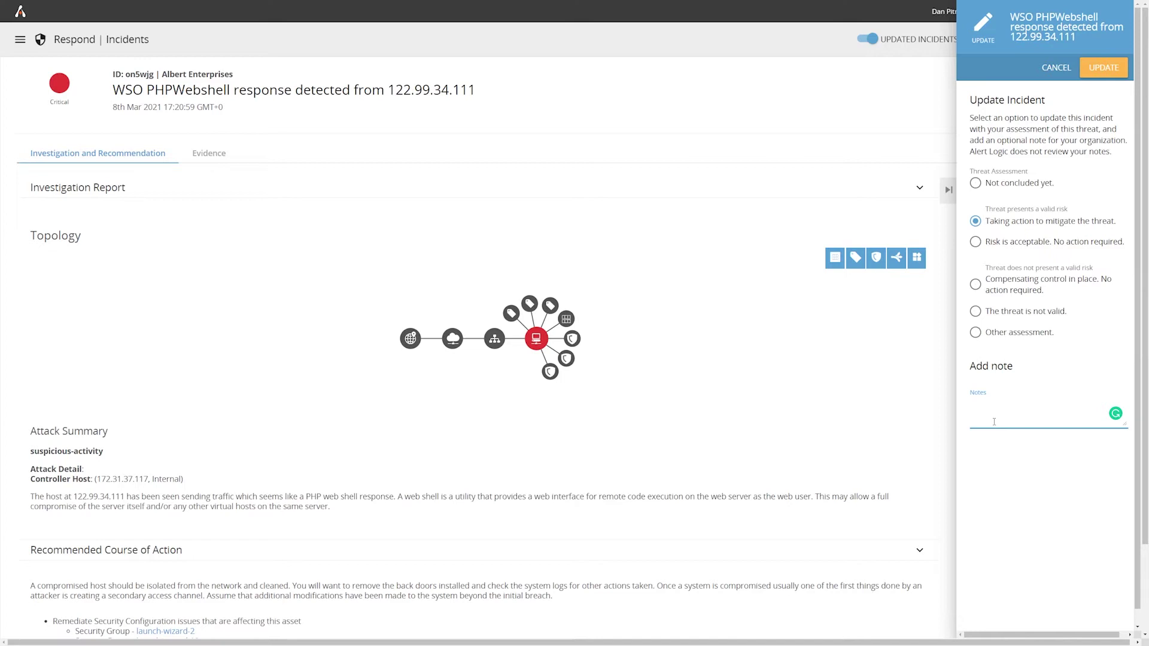
{"action": "type", "text": "Emerg"}
{"action": "type", "text": "ency change raise"}
{"action": "type", "text": "d to patch serv"}
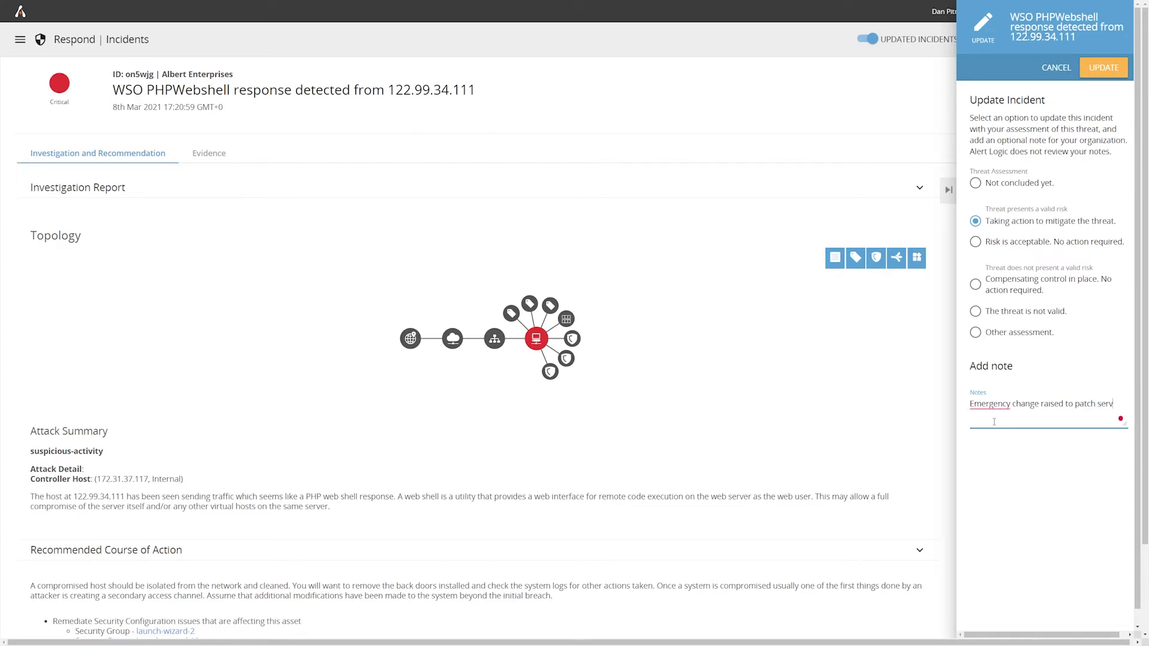
{"action": "type", "text": "ers"}
{"action": "left_click", "coordinate": [1101, 69]}
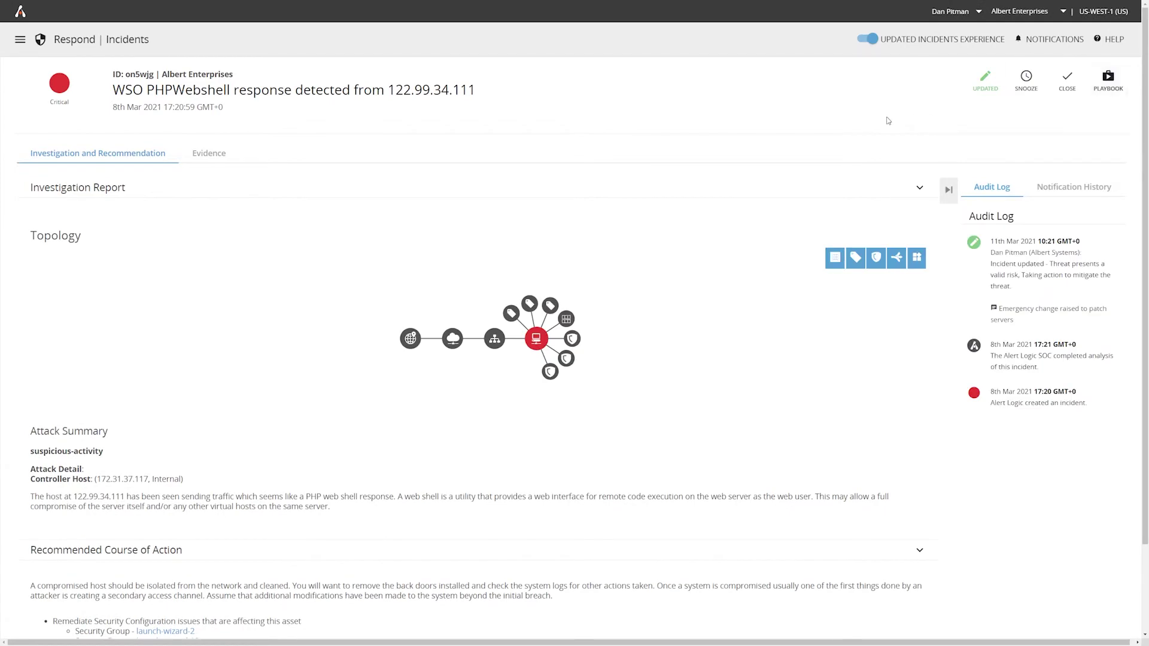
- Filter the incident list to Correlation Rules and open brute-force incident gdyn96
{"action": "left_click", "coordinate": [19, 39]}
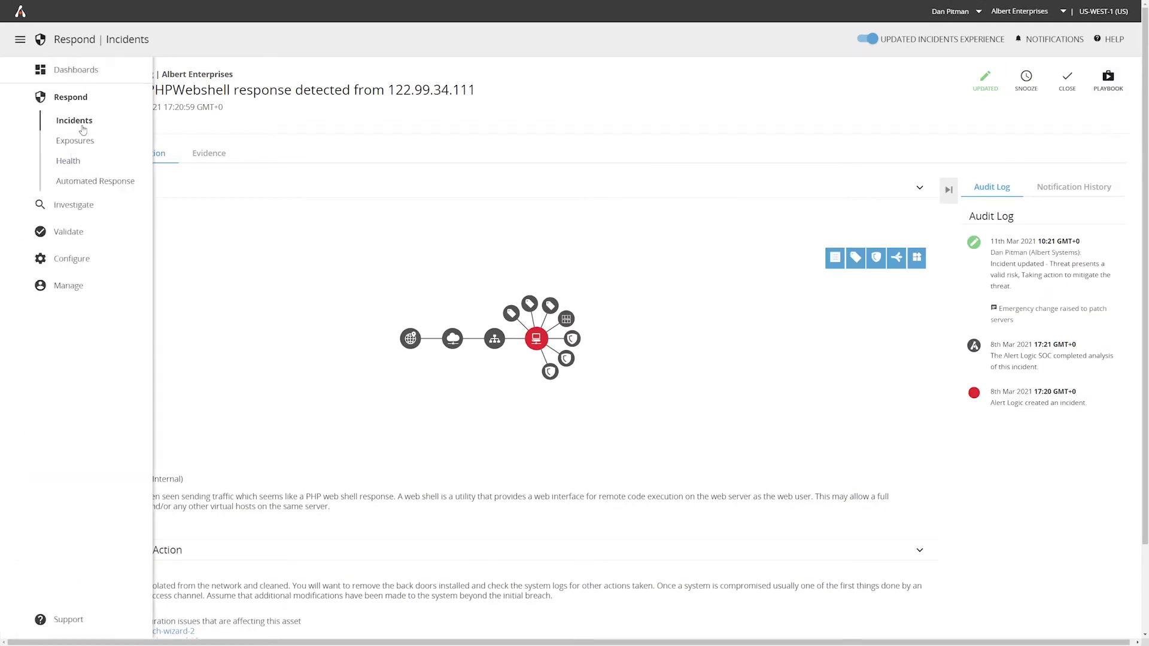
{"action": "left_click", "coordinate": [80, 127]}
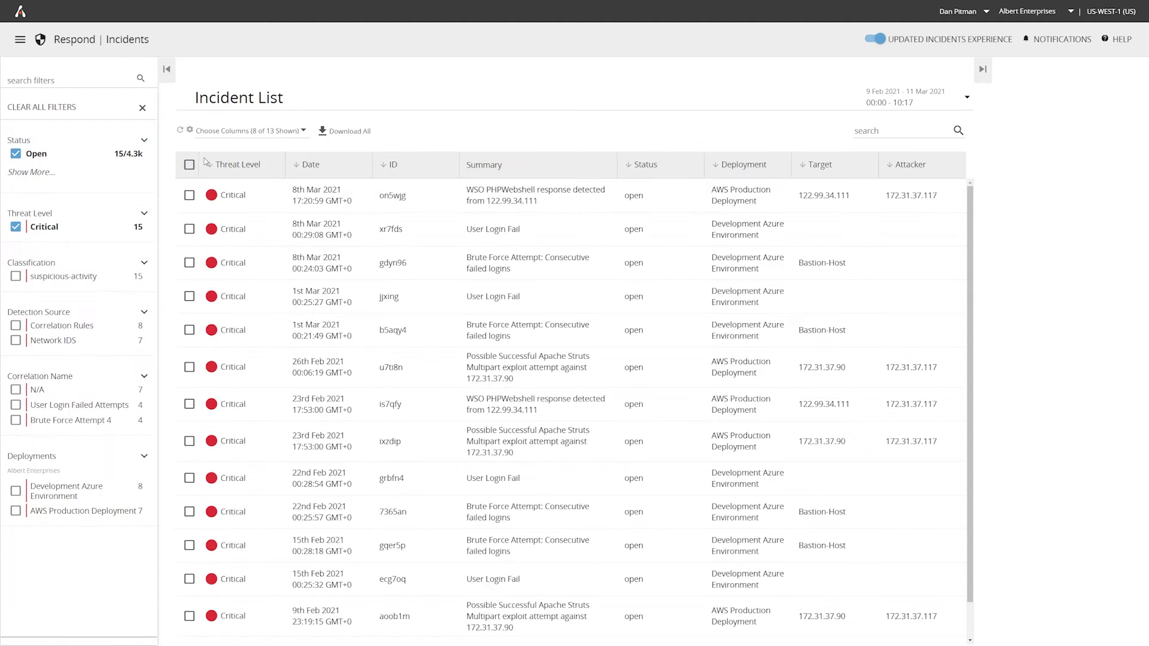
{"action": "left_click", "coordinate": [43, 331]}
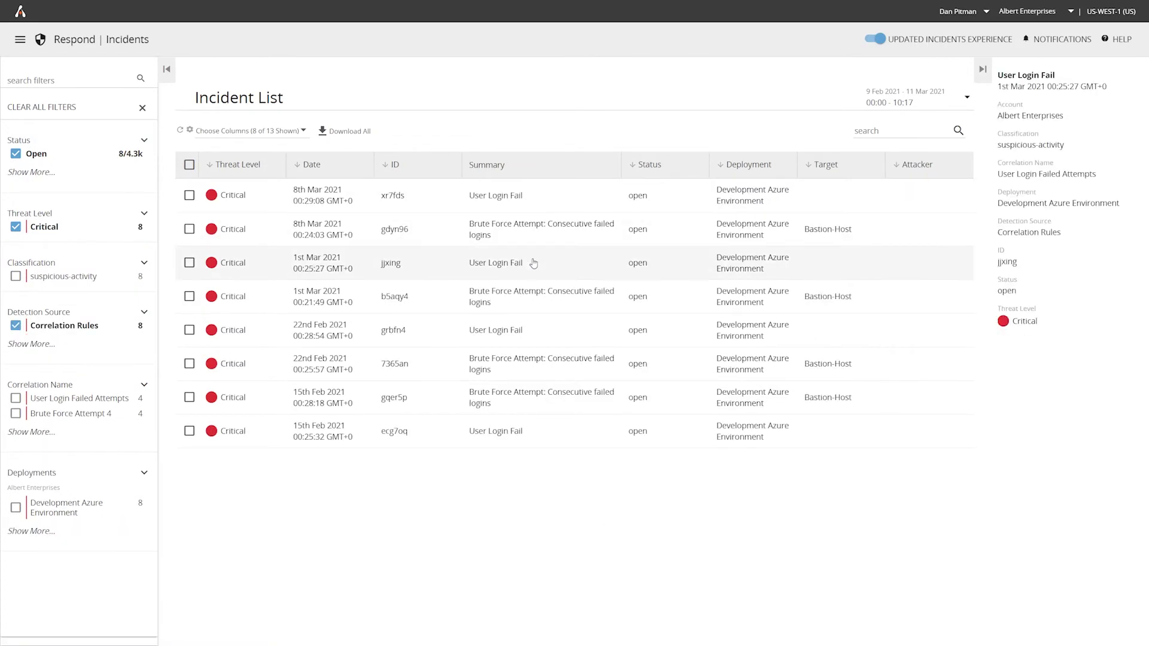
{"action": "mouse_move", "coordinate": [541, 230]}
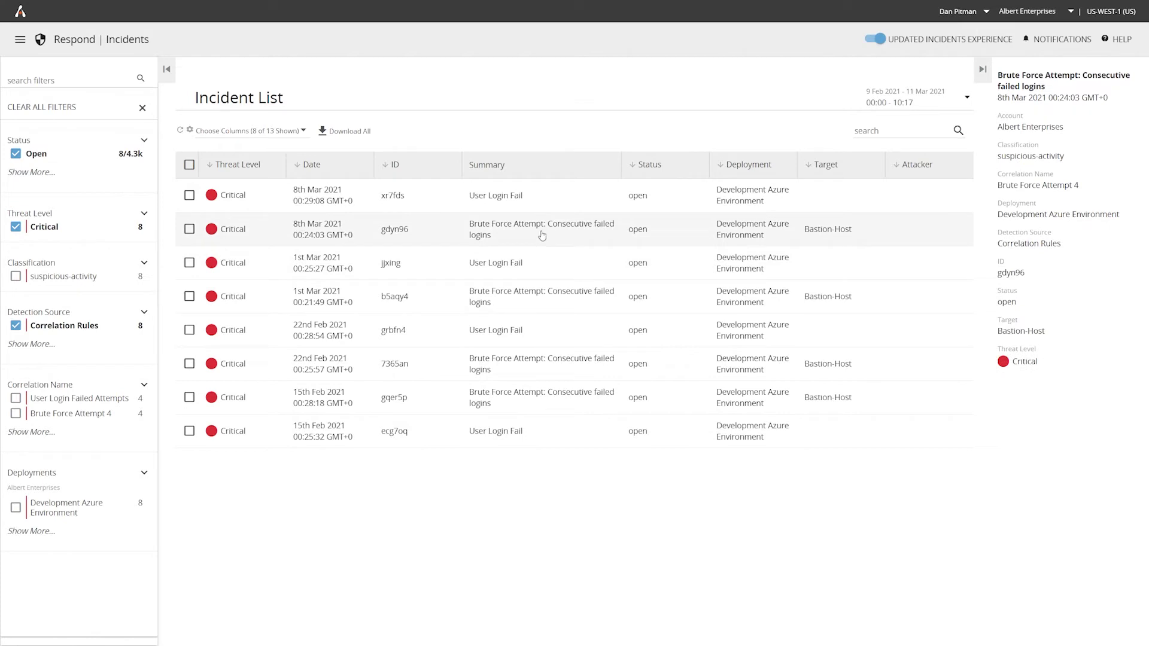
{"action": "left_click", "coordinate": [542, 236]}
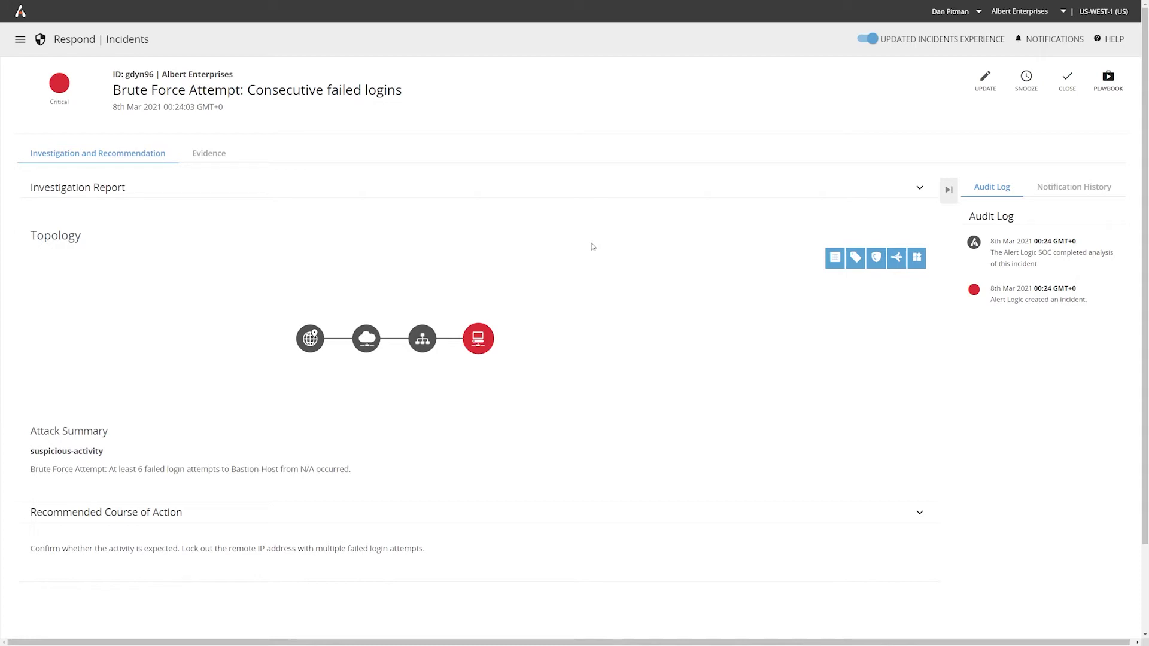
- Review its MSWinEventLog evidence and assess the threat as not valid
{"action": "left_click", "coordinate": [207, 156]}
{"action": "left_click", "coordinate": [176, 294]}
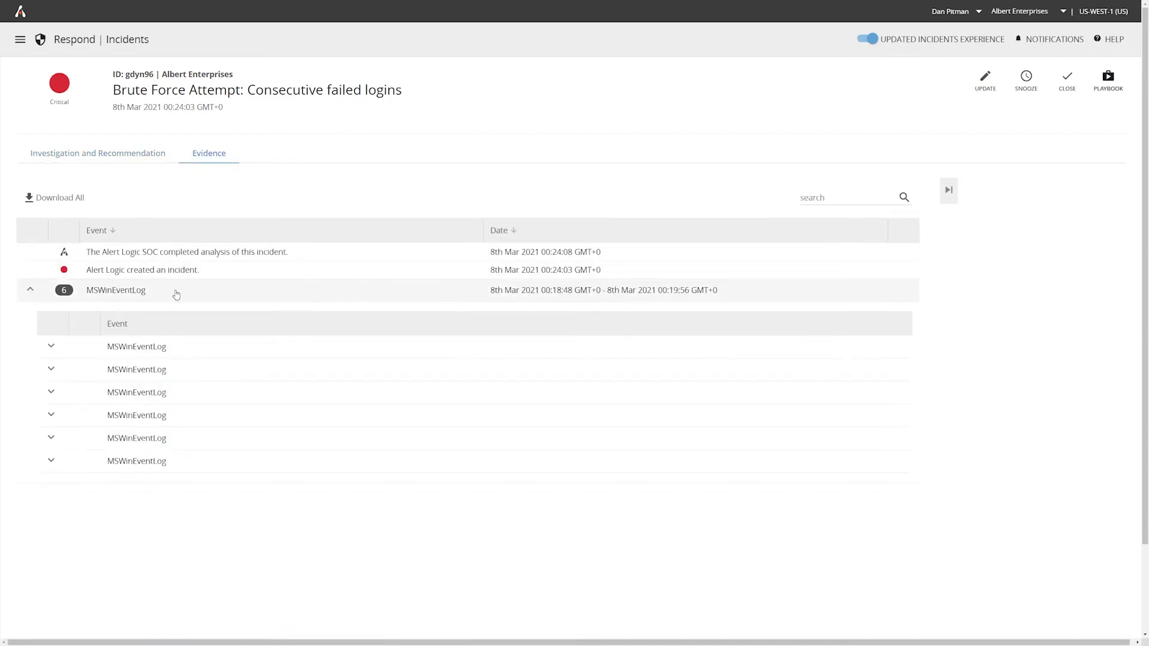
{"action": "left_click", "coordinate": [170, 347]}
{"action": "left_click", "coordinate": [172, 348]}
{"action": "left_click", "coordinate": [986, 79]}
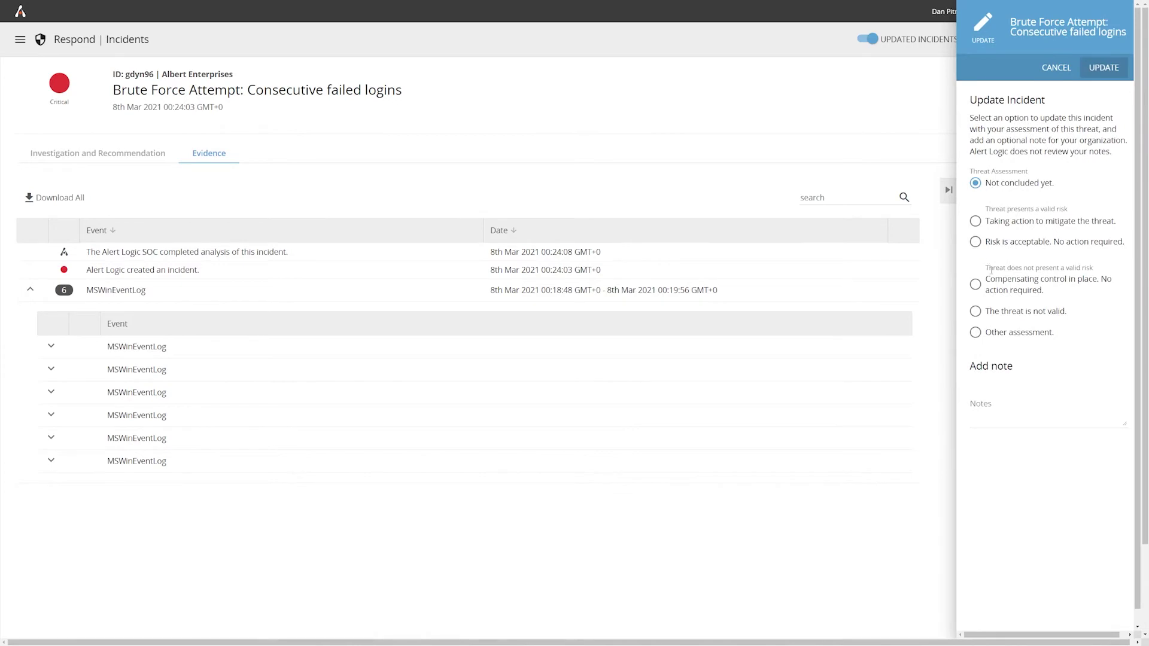
{"action": "left_click", "coordinate": [1000, 312]}
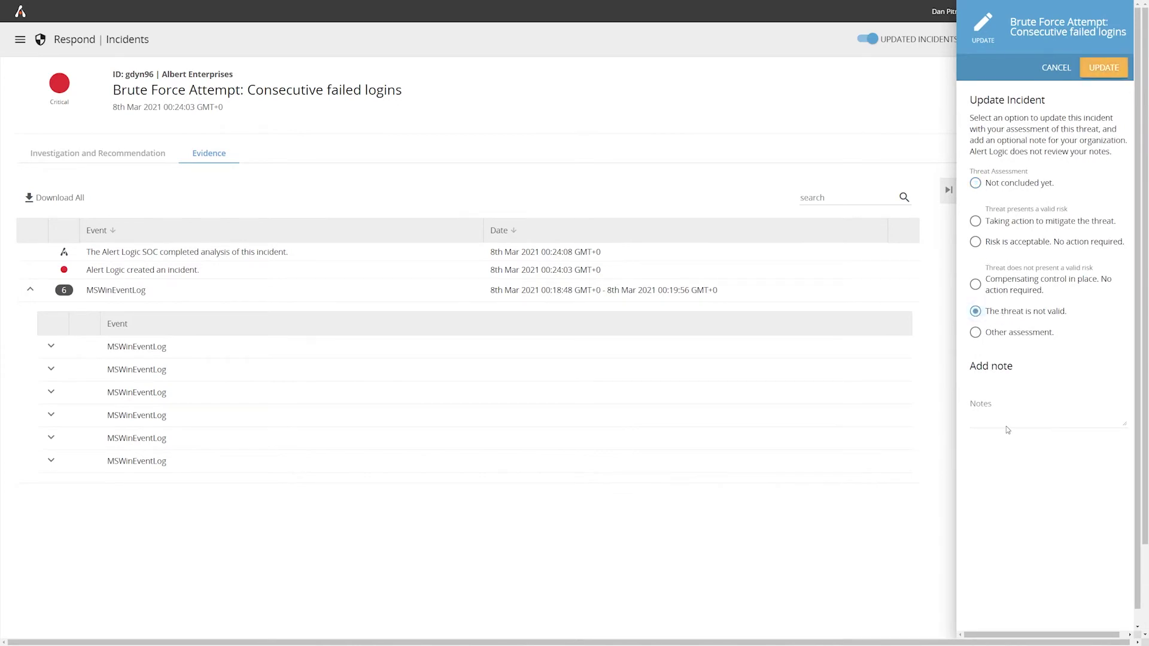
{"action": "left_click", "coordinate": [1007, 422]}
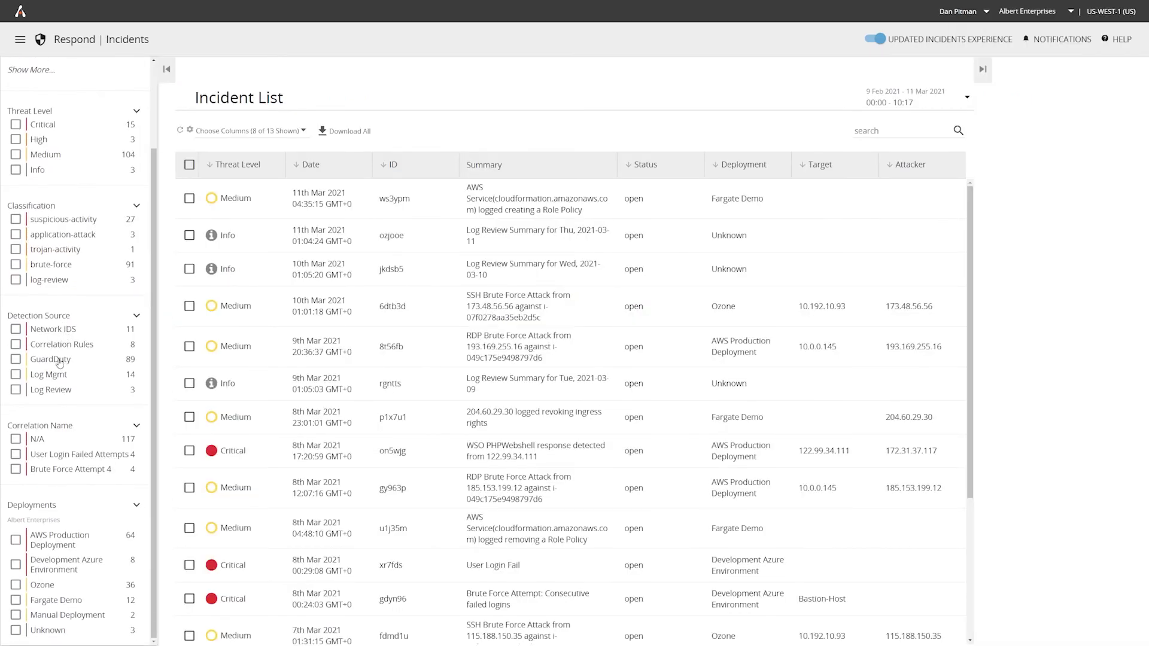
- Filter to GuardDuty, open incident 6dtb3d and expand its 142 attack events
{"action": "left_click", "coordinate": [60, 361]}
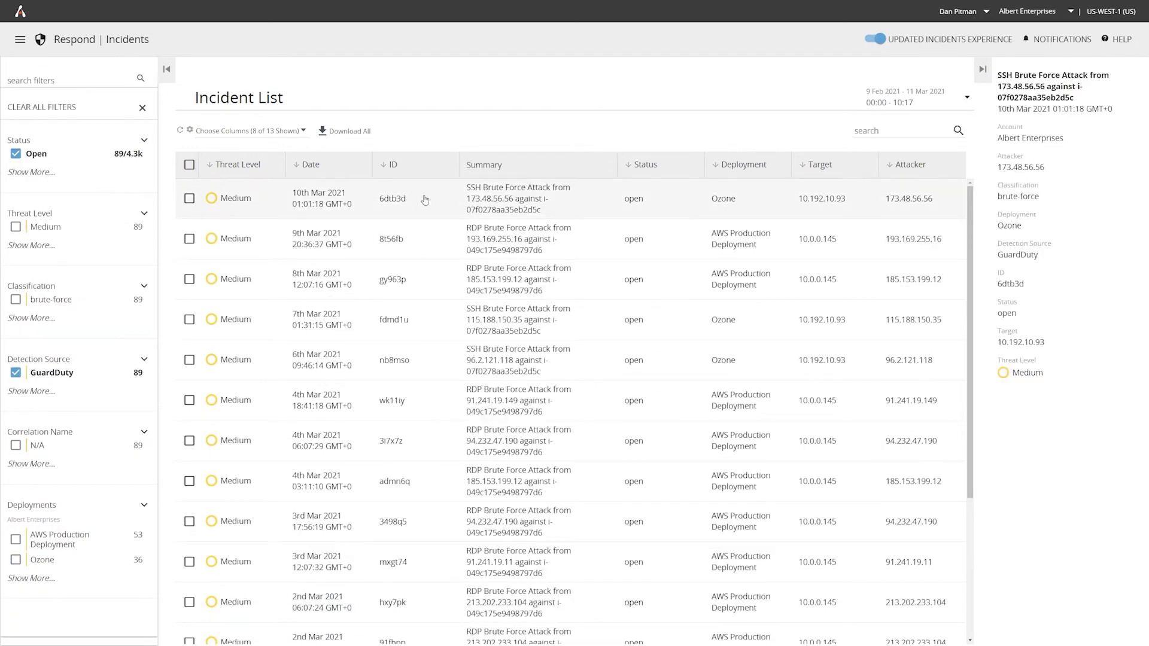
{"action": "left_click", "coordinate": [423, 198]}
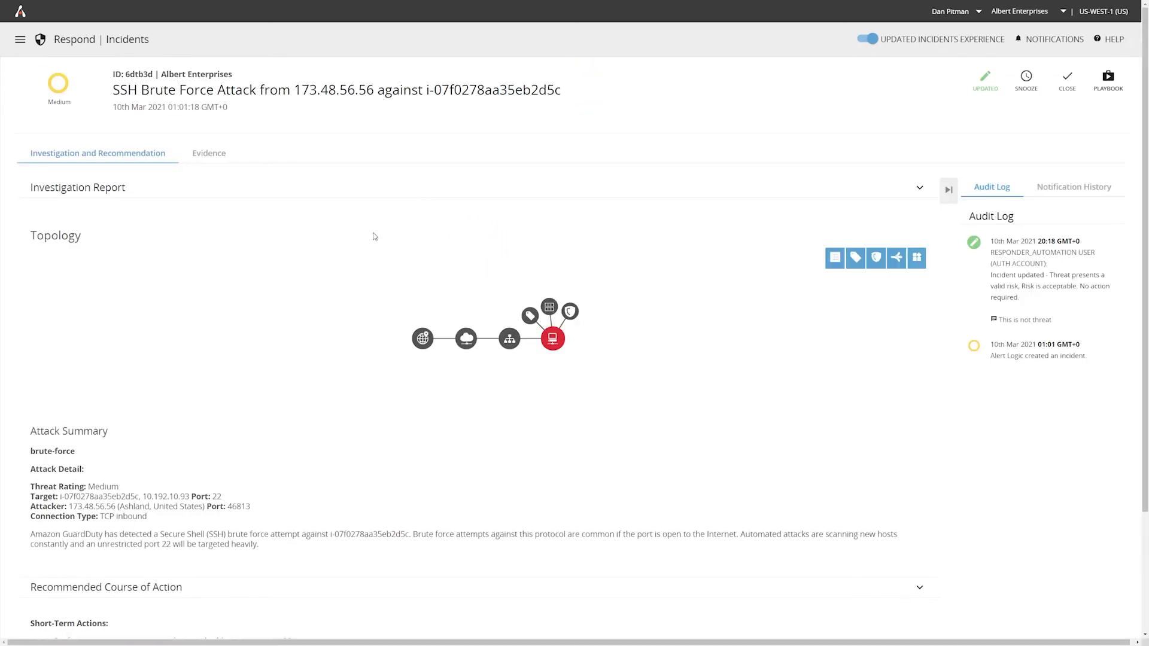
{"action": "scroll", "coordinate": [339, 286], "scroll_direction": "down", "scroll_amount": 3}
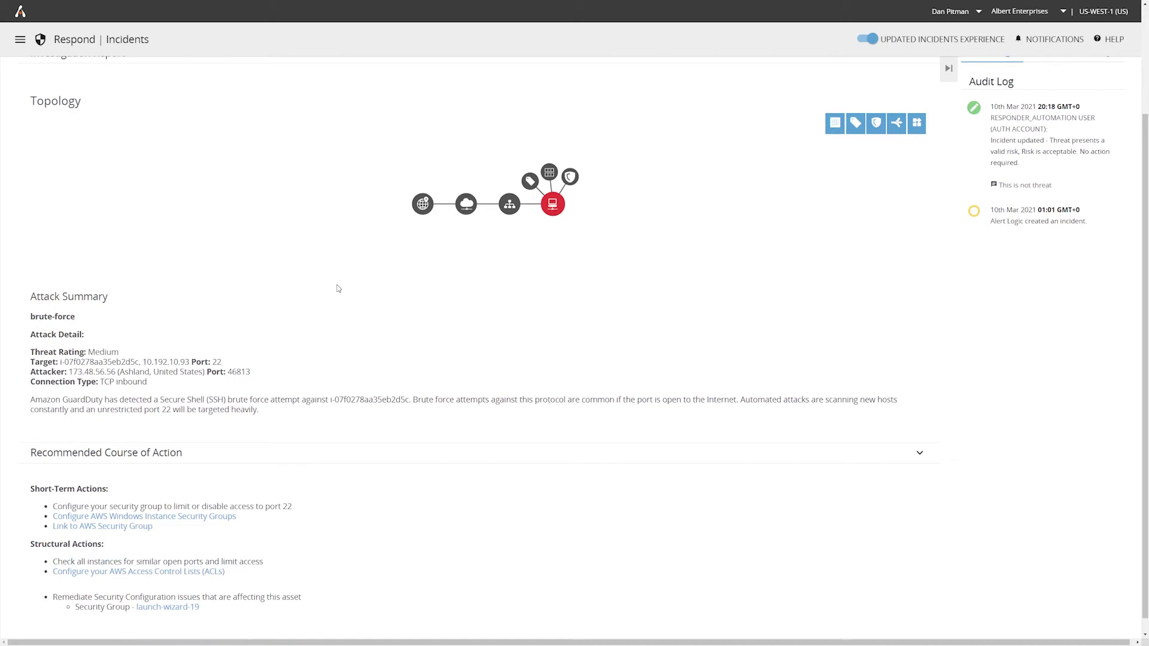
{"action": "scroll", "coordinate": [245, 269], "scroll_direction": "up", "scroll_amount": 3}
{"action": "left_click", "coordinate": [206, 153]}
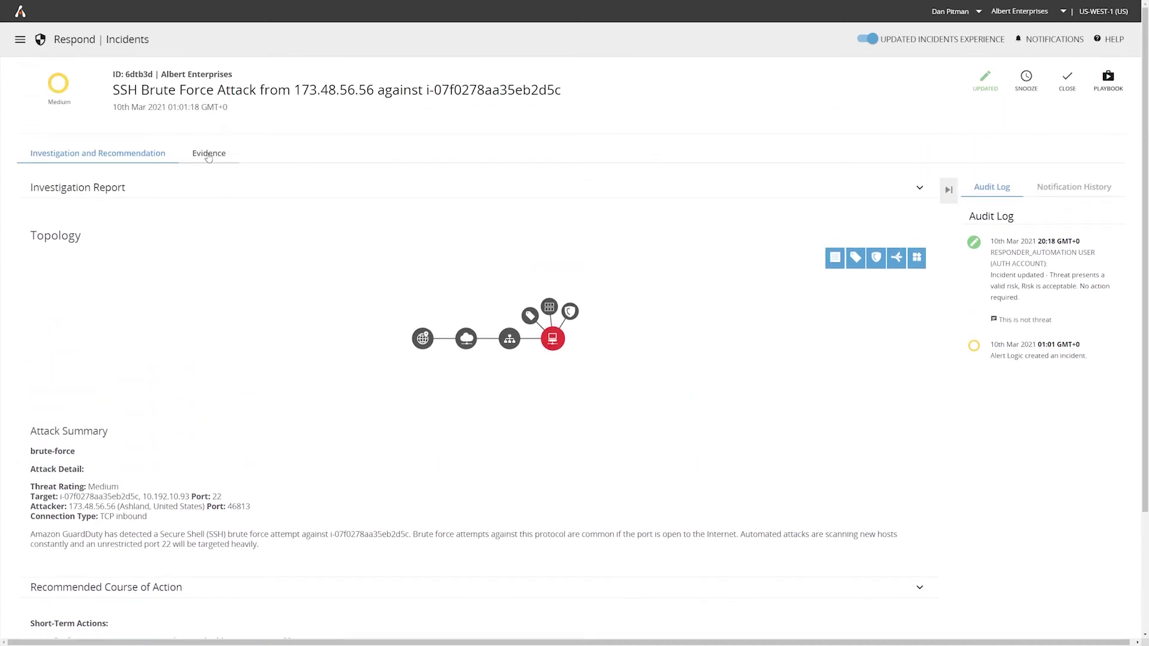
{"action": "left_click", "coordinate": [187, 290]}
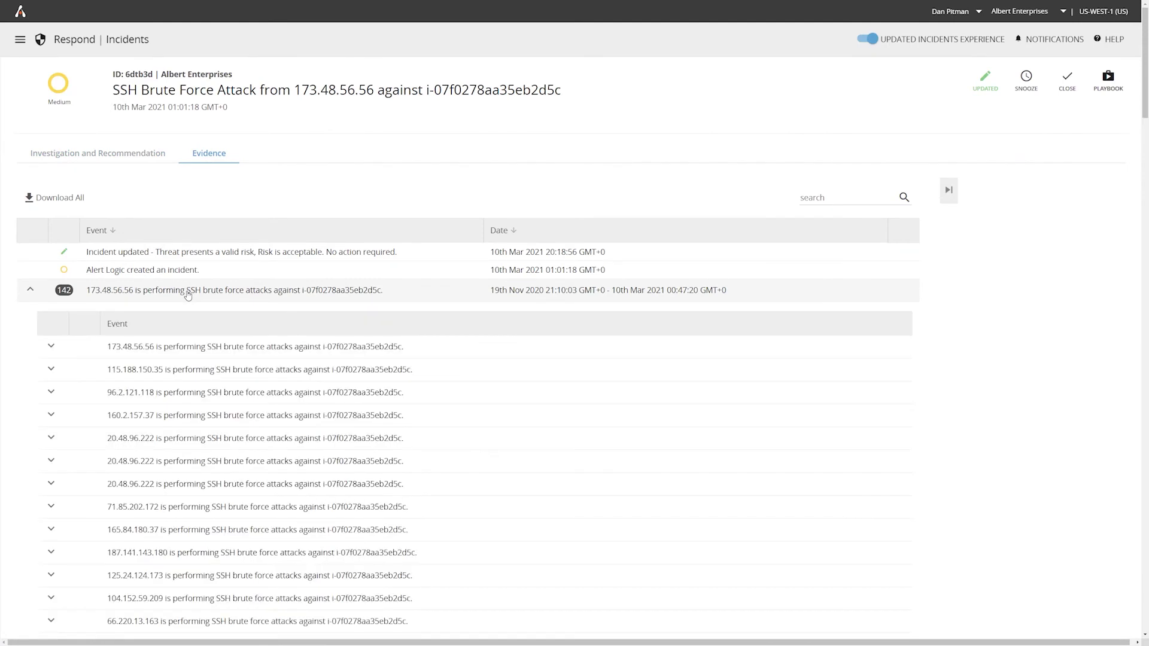
{"action": "left_click", "coordinate": [177, 348]}
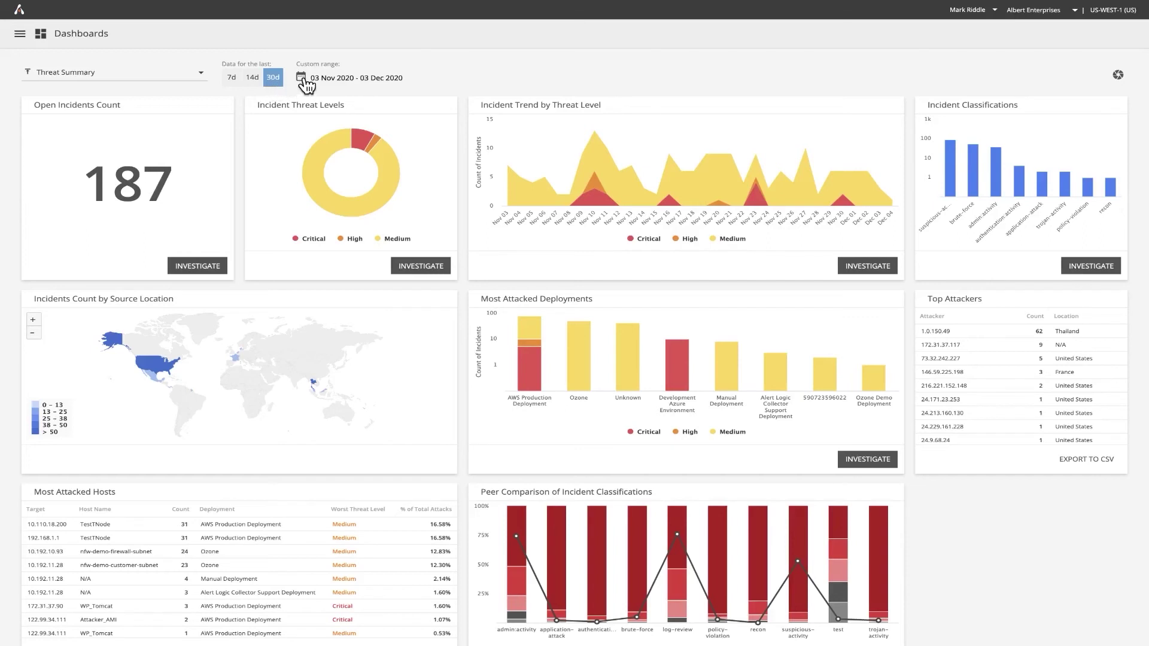
{"action": "left_click", "coordinate": [301, 77]}
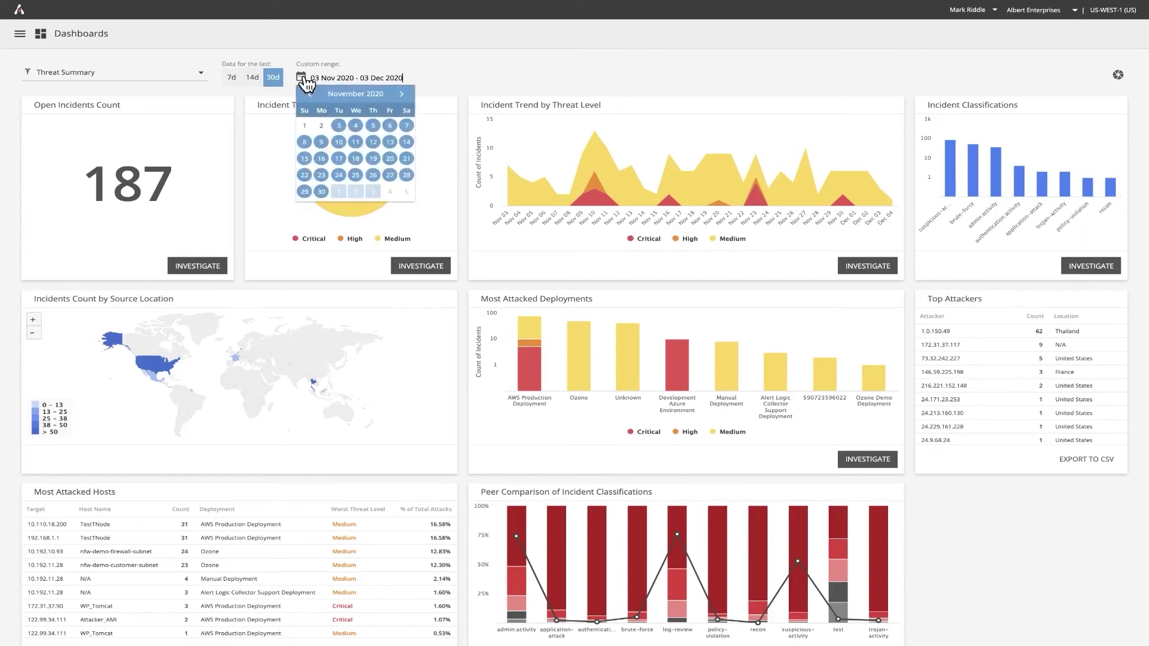
{"action": "left_click", "coordinate": [303, 79]}
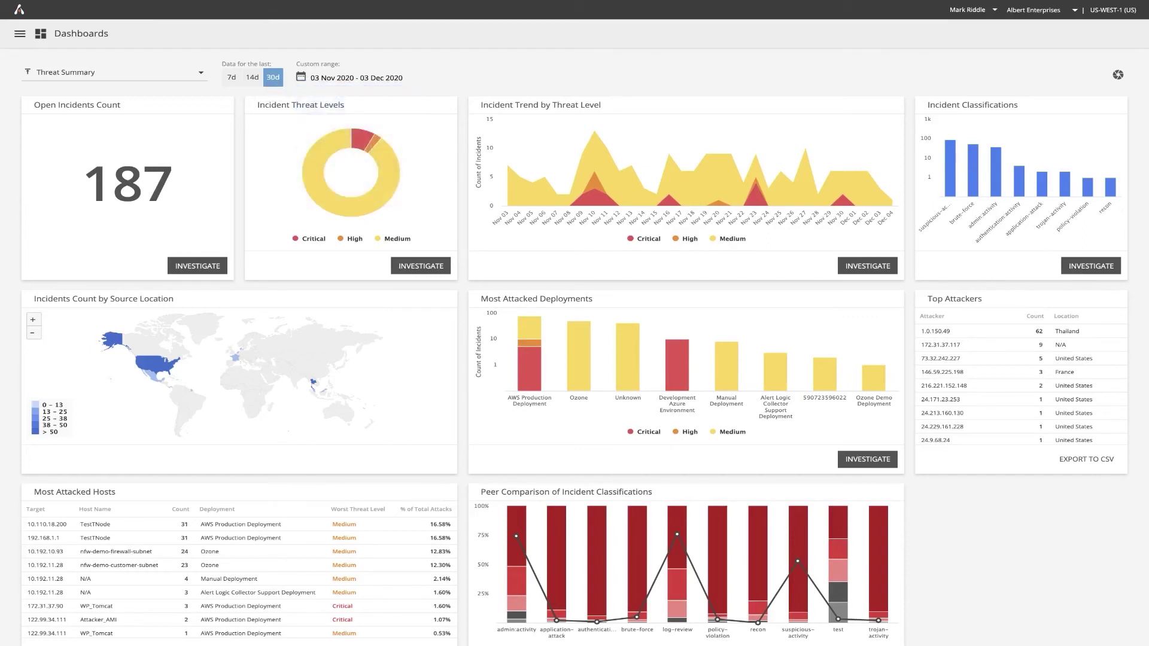